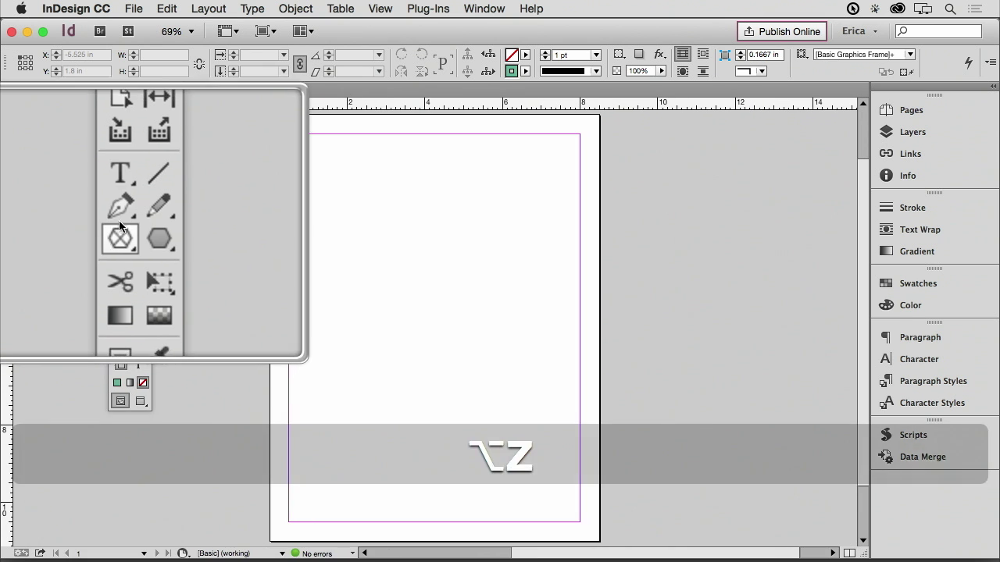
# Step: Choose the Pen tool and check its flyout of anchor point tools, leaving the Pen active
pyautogui.click(120, 215)
pyautogui.click(121, 214)
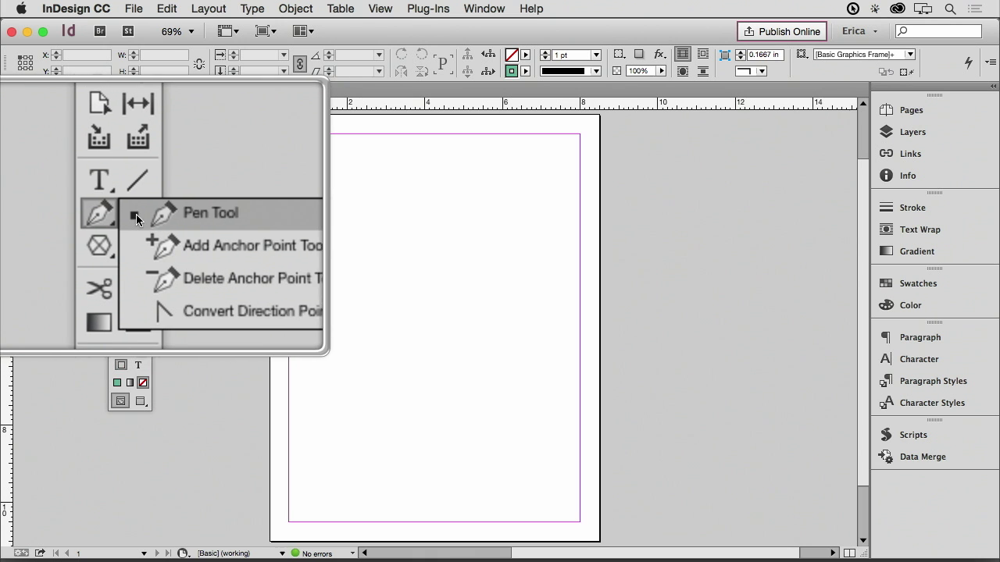
pyautogui.press('alt')
pyautogui.hotkey('alt', 'z')
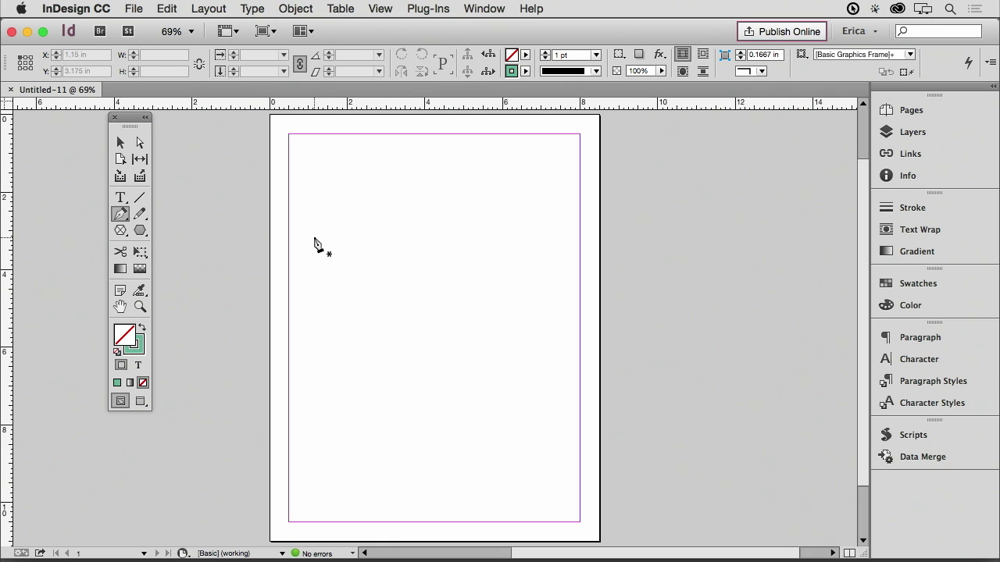
# Step: Set a trial anchor and deselect it, then place a starting anchor at X 1.675 in, Y 3.05 in
pyautogui.click(314, 238)
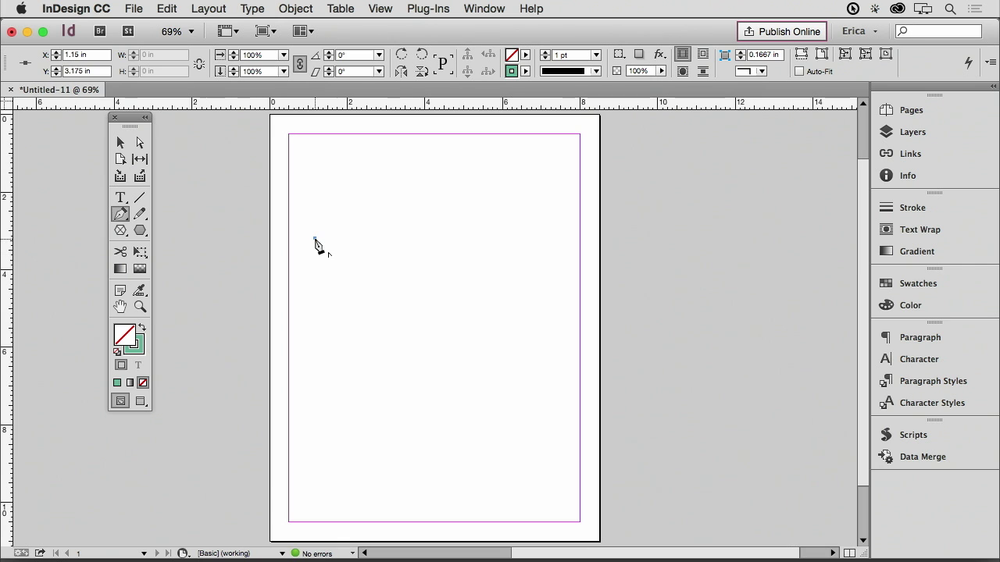
pyautogui.click(314, 239)
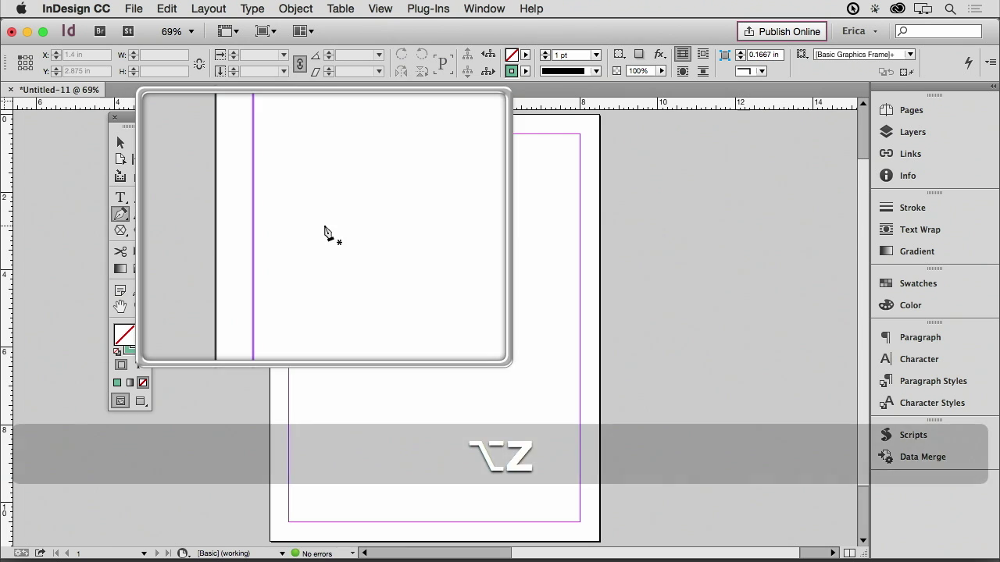
pyautogui.press('alt')
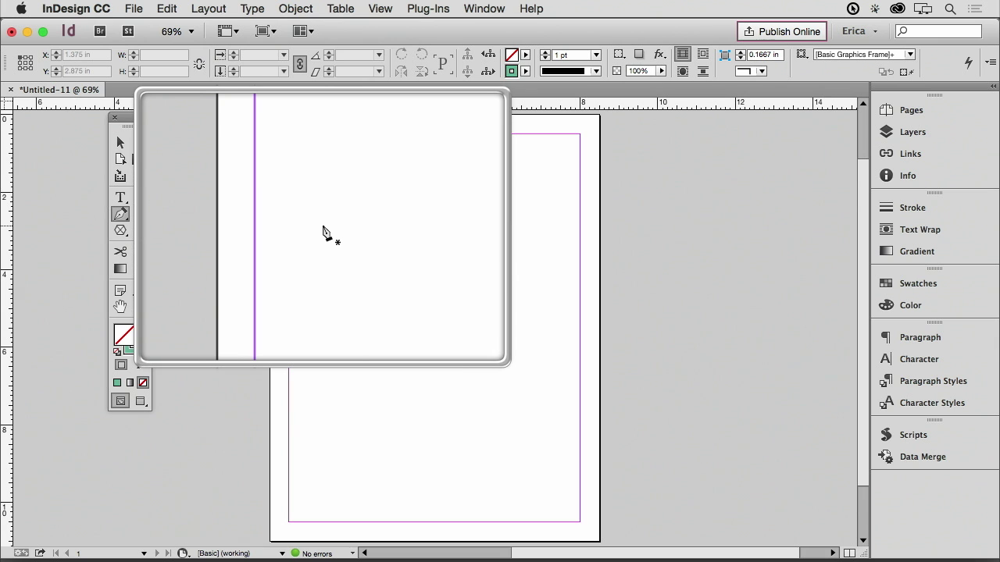
pyautogui.hotkey('alt', 'z')
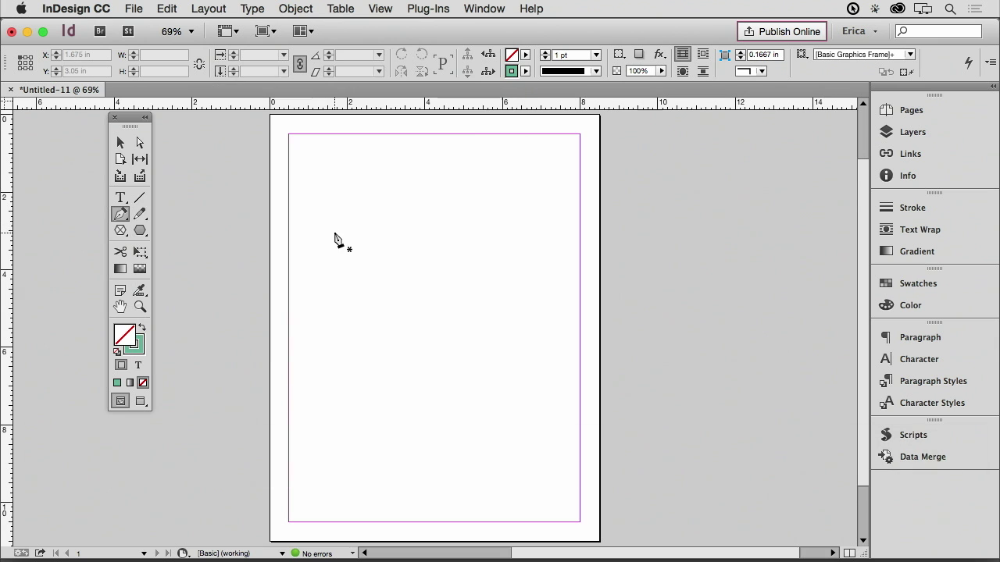
pyautogui.click(335, 234)
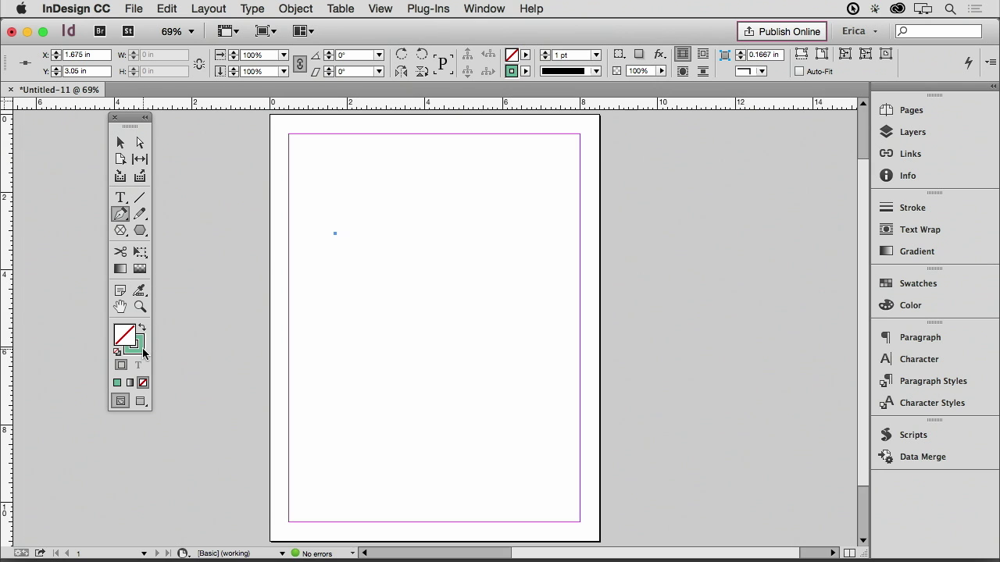
# Step: Make the stroke colour Cinnamon from the Swatches panel
pyautogui.click(139, 350)
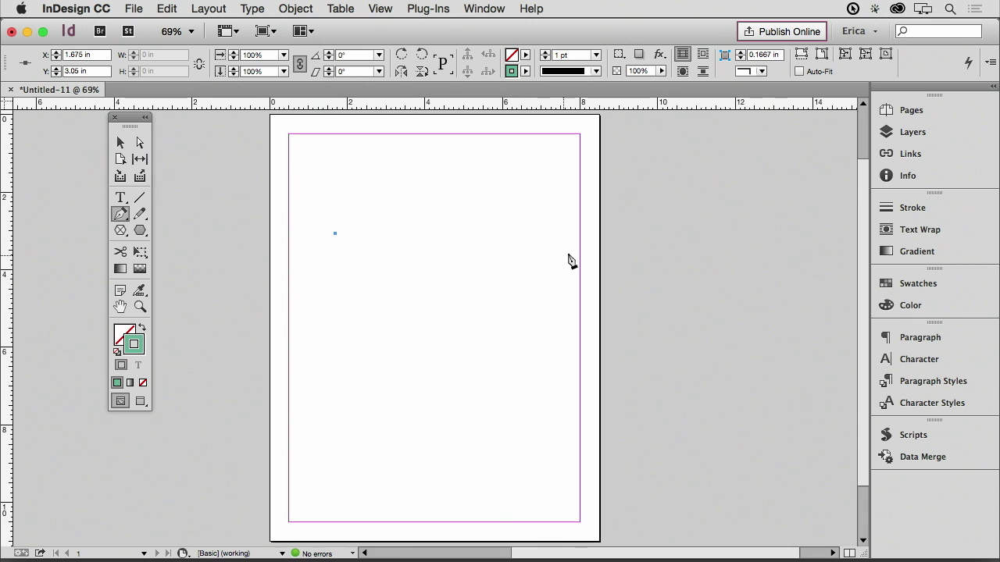
pyautogui.click(921, 285)
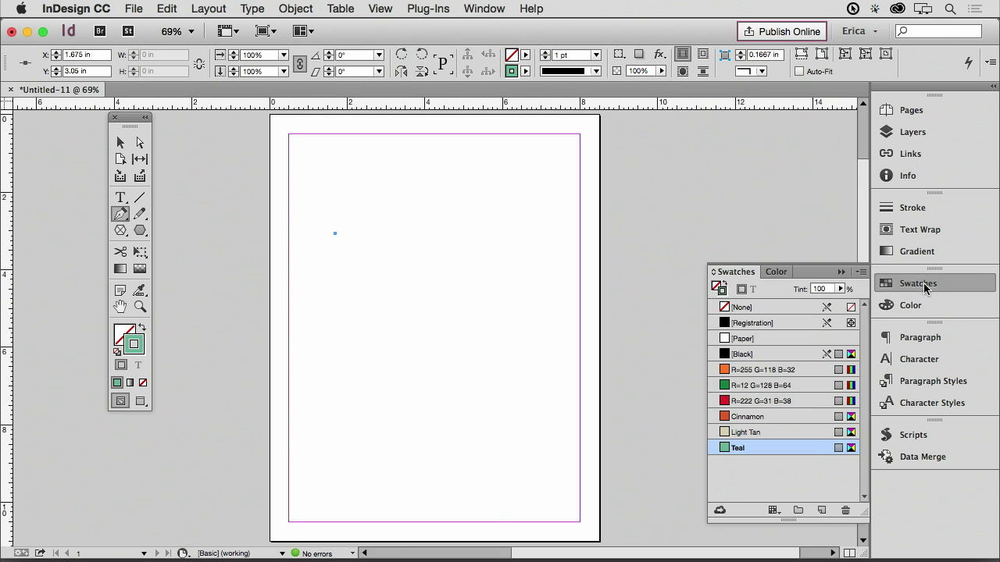
pyautogui.click(746, 418)
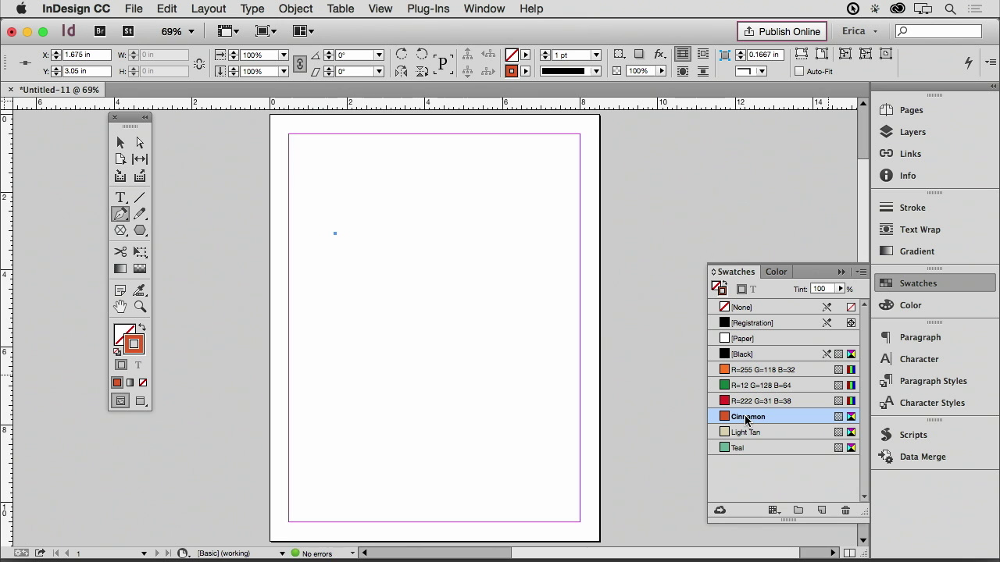
# Step: Raise the stroke weight from 1 pt to 8 pt in the Stroke panel
pyautogui.click(922, 210)
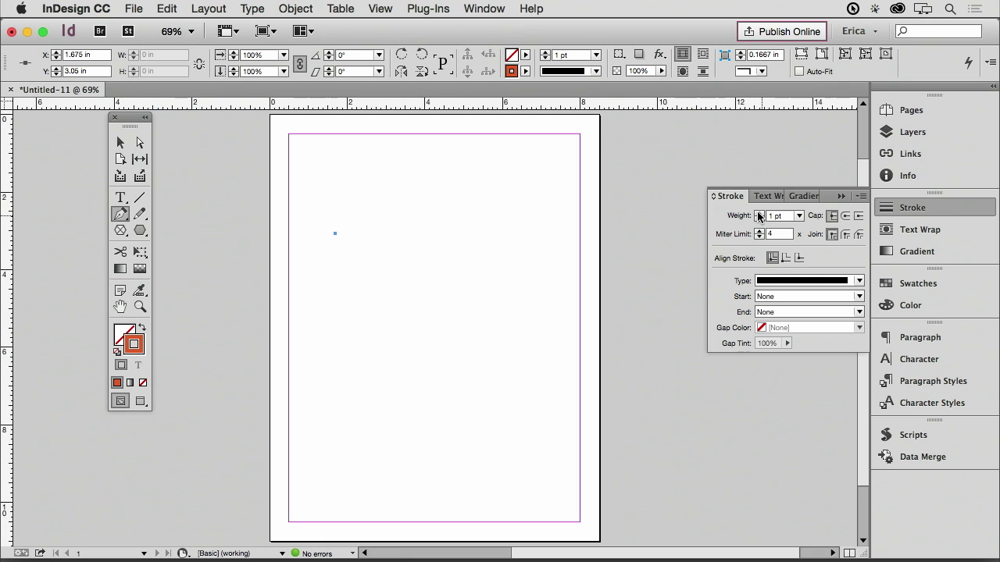
pyautogui.click(758, 212)
pyautogui.click(758, 213)
pyautogui.click(758, 212)
pyautogui.click(758, 212)
pyautogui.click(758, 213)
pyautogui.click(758, 213)
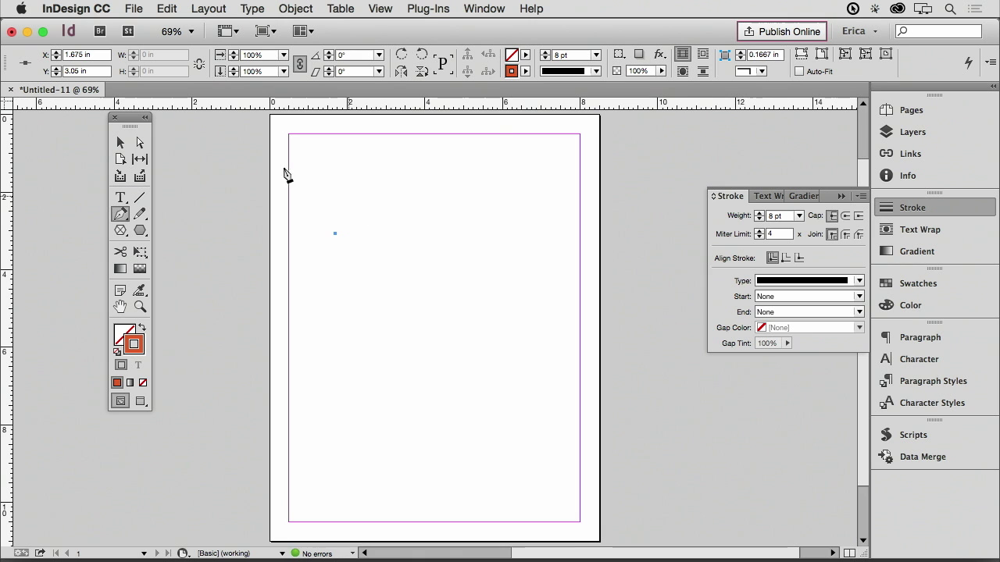
pyautogui.click(119, 145)
# Step: Select all and delete the leftover lone anchor point
pyautogui.click(234, 199)
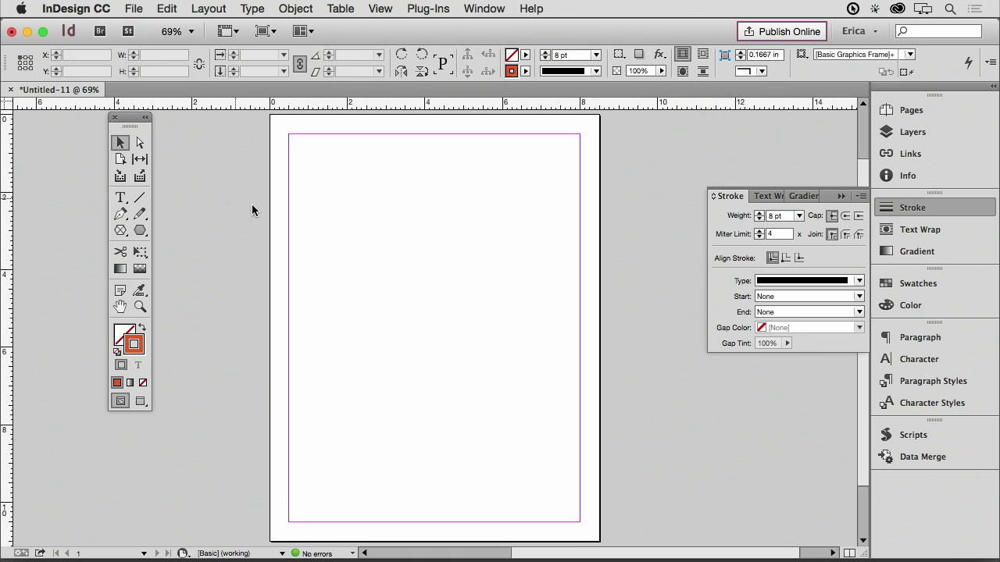
pyautogui.press('super+a')
pyautogui.press('Delete')
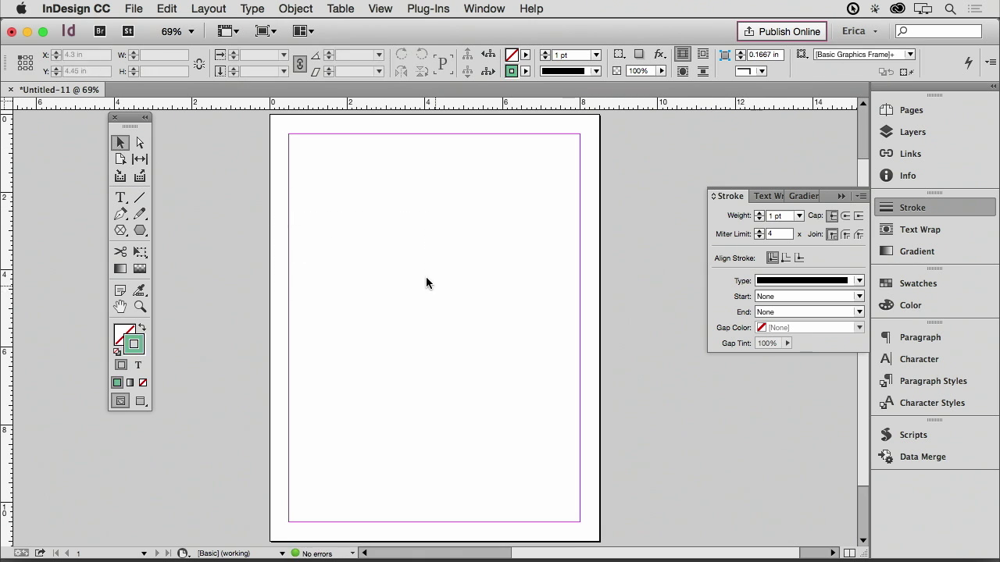
# Step: With nothing selected, set the default stroke to 8 pt weight and Cinnamon colour
pyautogui.click(759, 214)
pyautogui.click(759, 214)
pyautogui.click(760, 214)
pyautogui.click(950, 286)
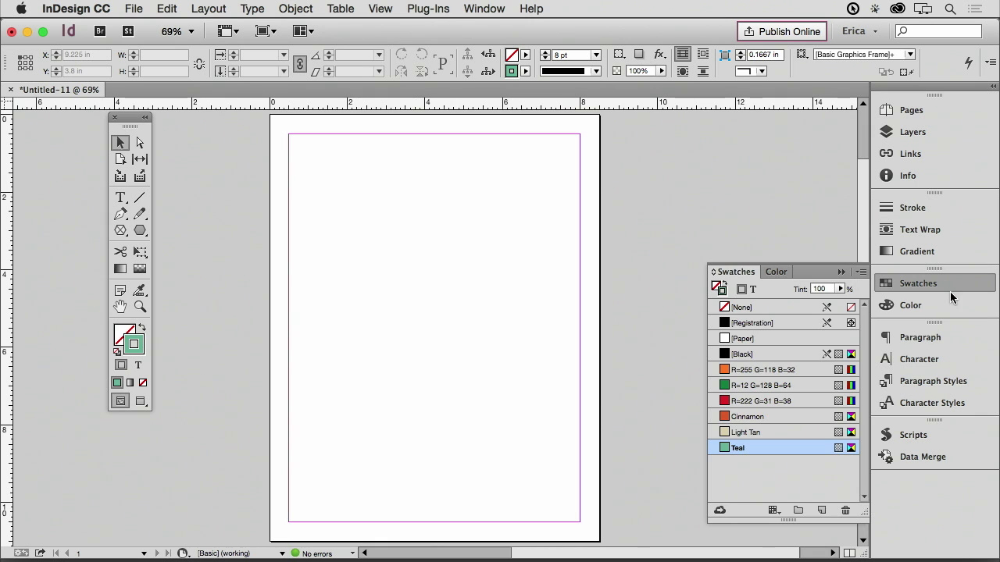
pyautogui.click(790, 417)
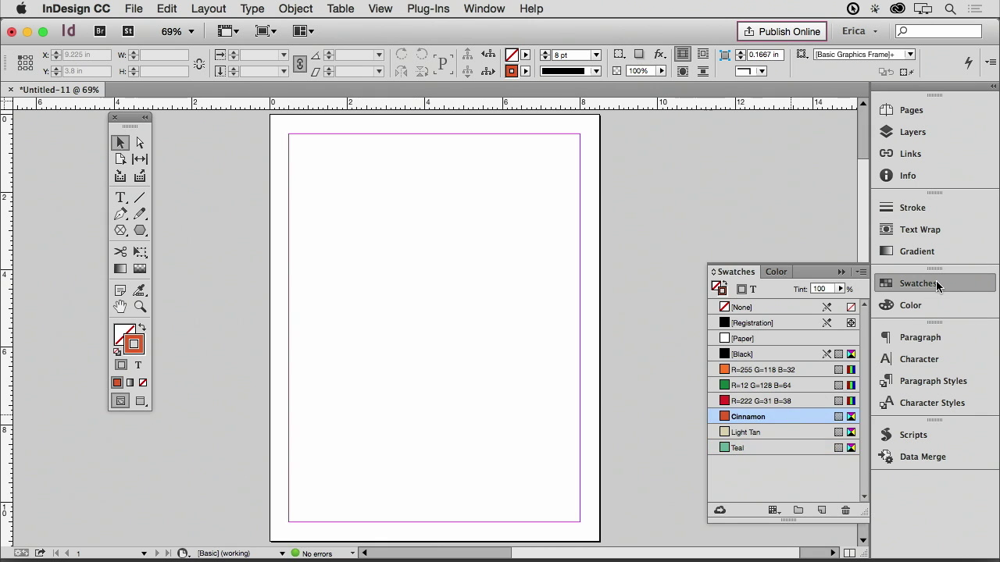
pyautogui.click(936, 282)
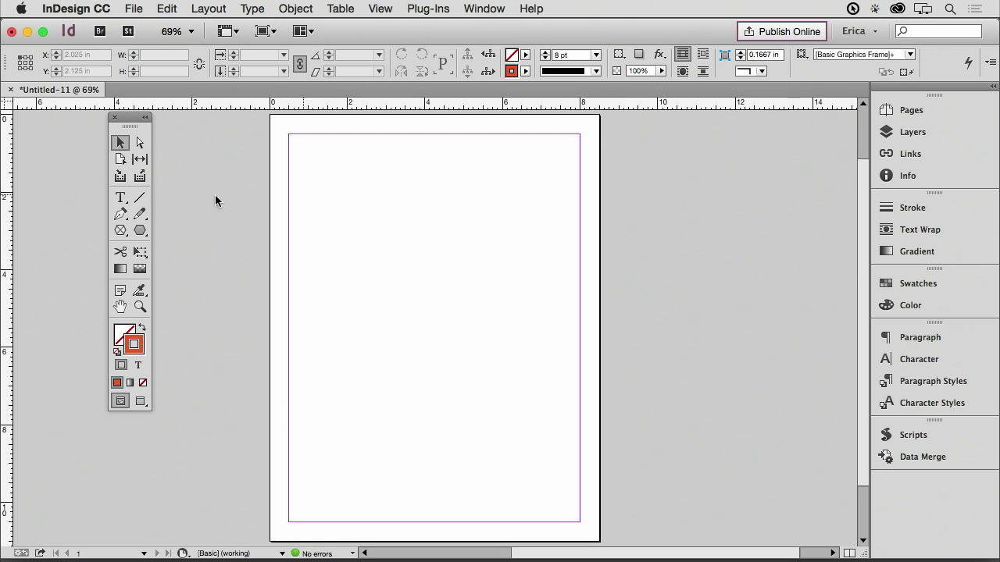
# Step: Draw an 8 pt Cinnamon path rising to the upper right, then angling down to a third anchor
pyautogui.click(120, 214)
pyautogui.click(329, 246)
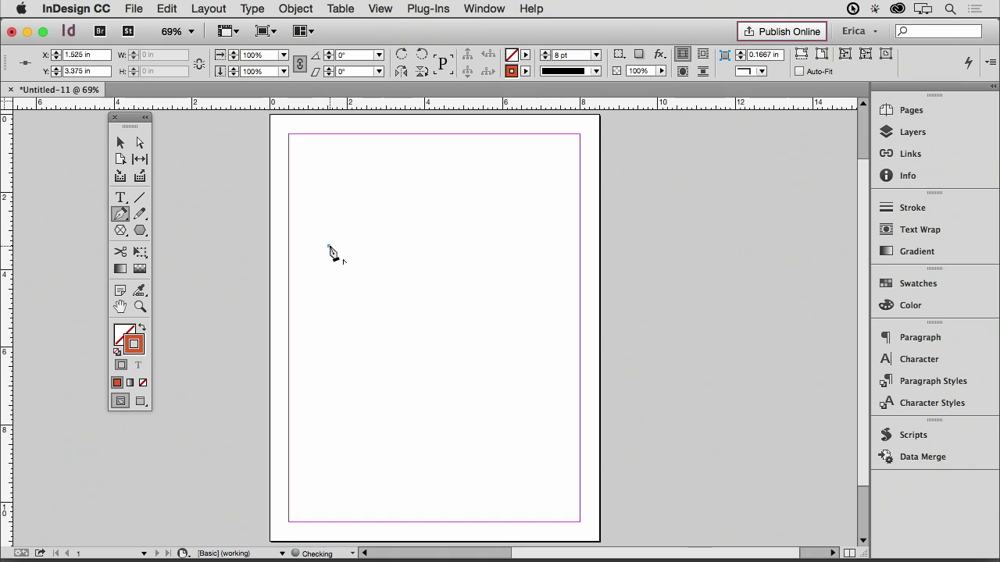
pyautogui.click(513, 169)
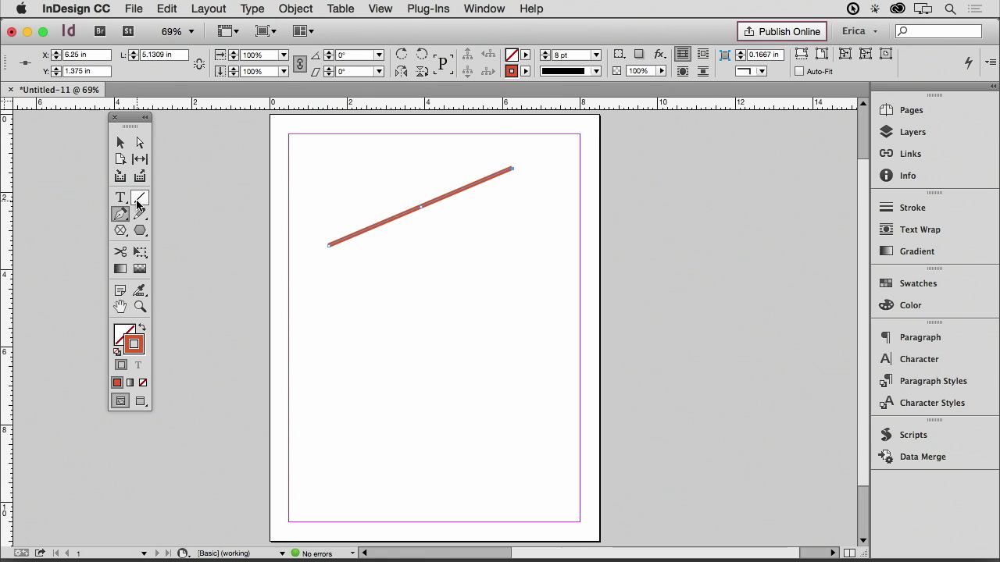
pyautogui.click(512, 168)
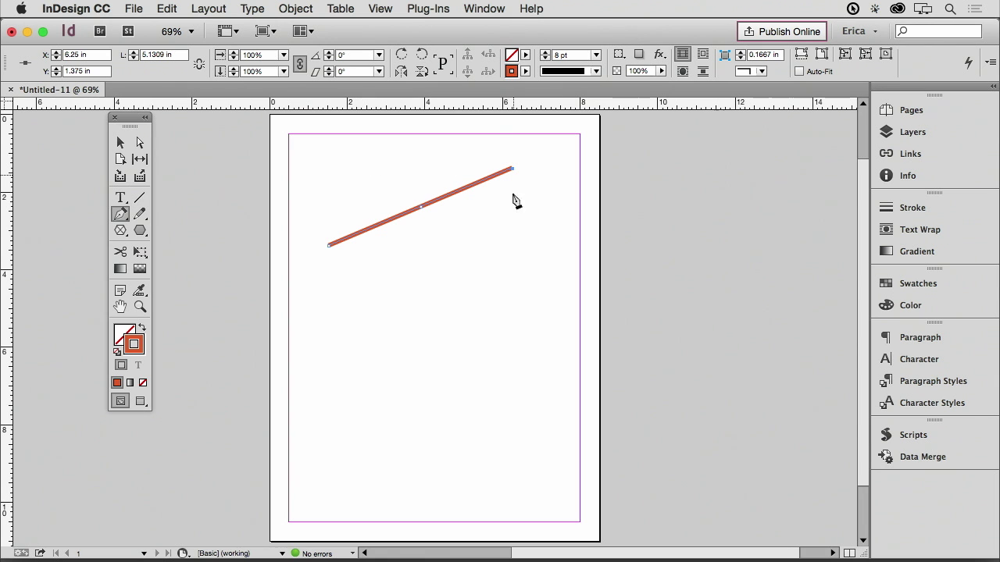
pyautogui.click(485, 308)
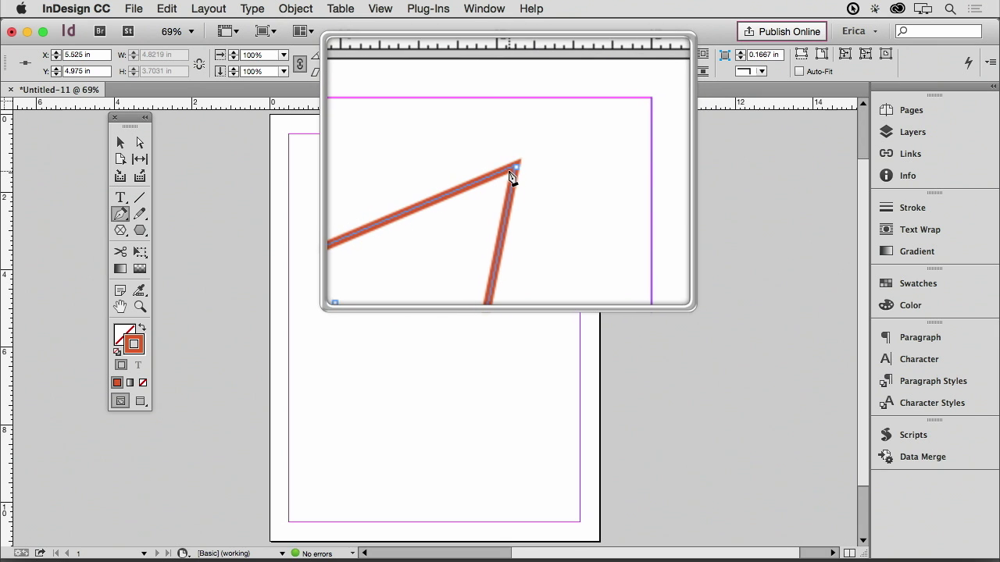
pyautogui.hotkey('alt', 'z')
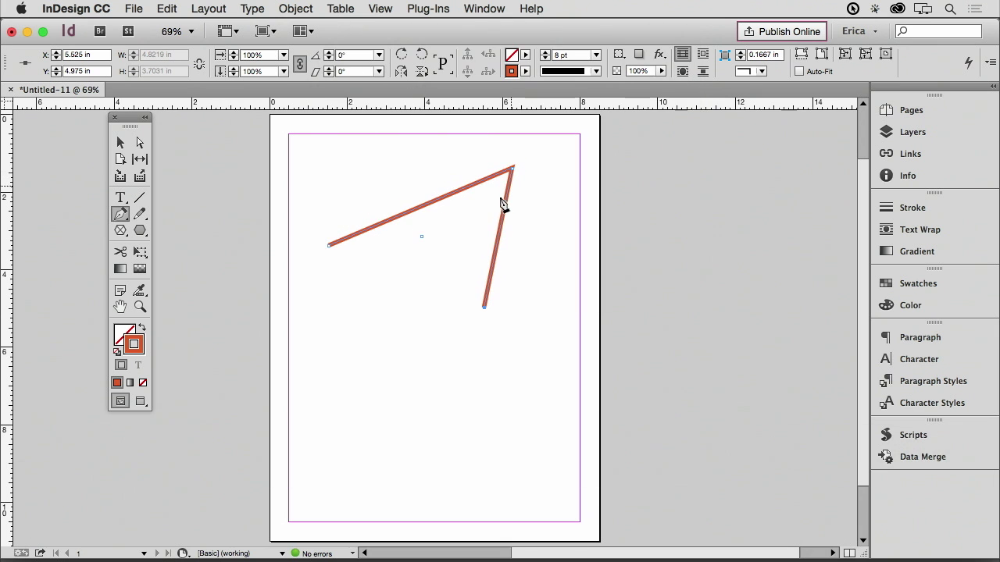
pyautogui.click(138, 199)
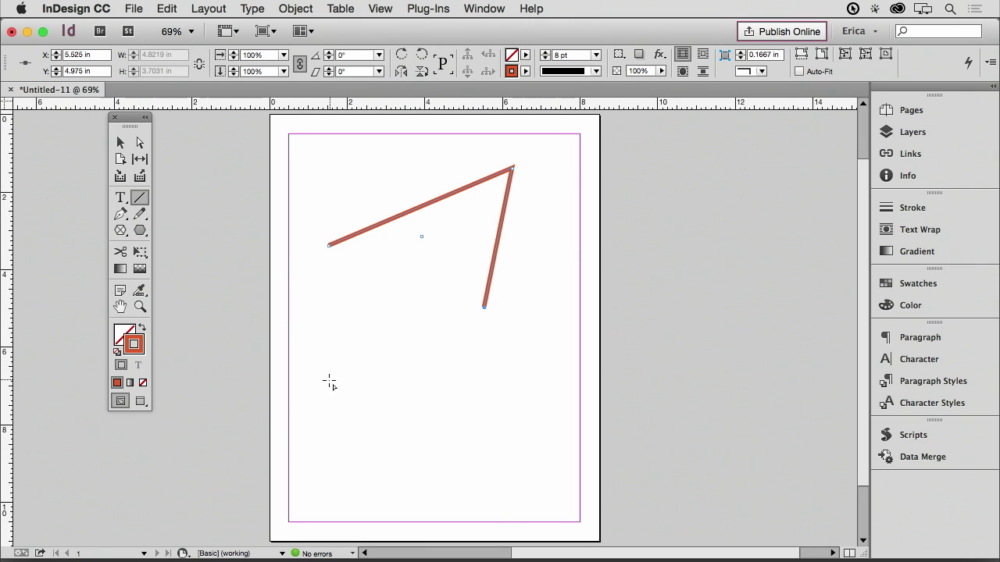
pyautogui.click(391, 368)
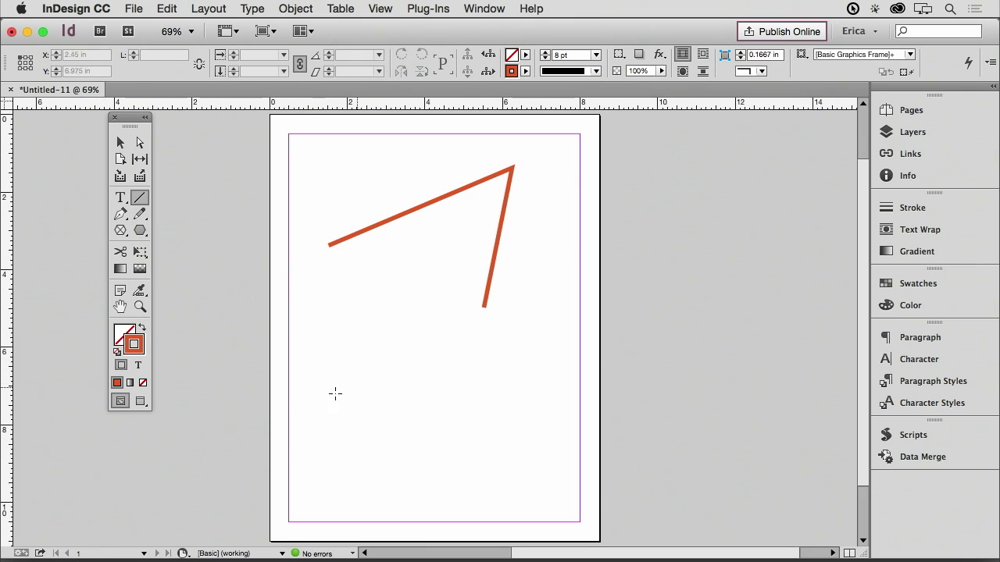
pyautogui.moveTo(331, 394); pyautogui.dragTo(476, 457)
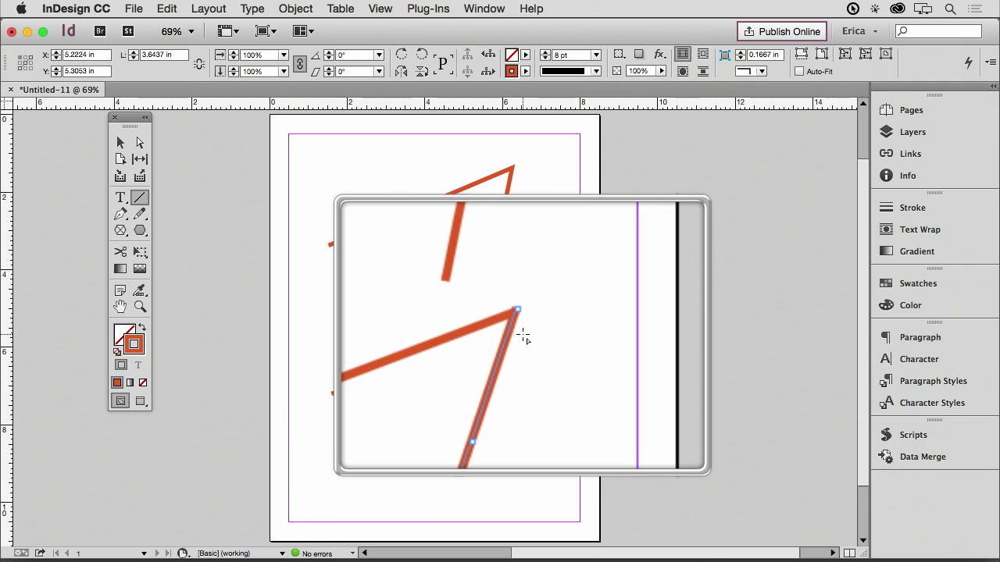
pyautogui.press('super+z')
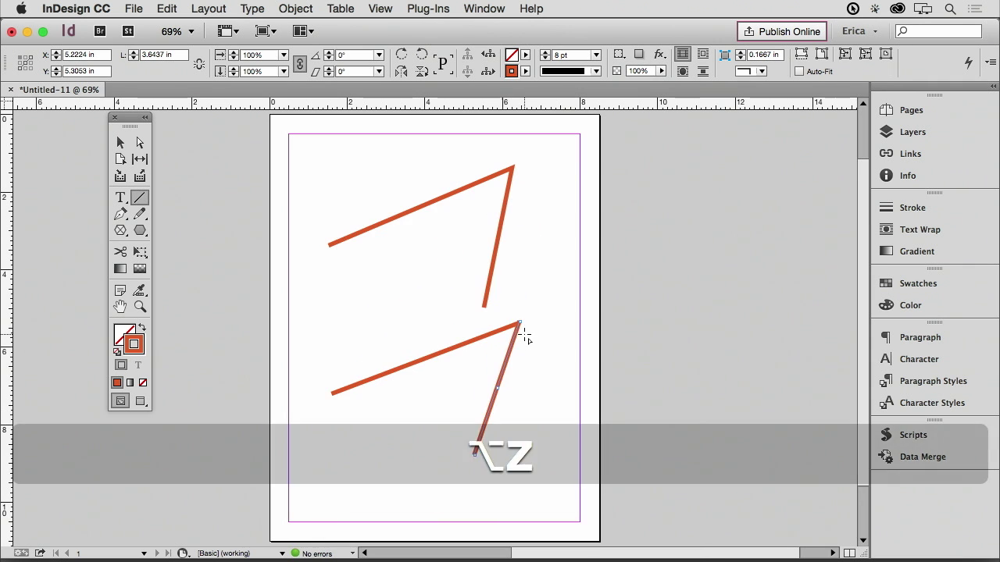
pyautogui.press('super+space')
pyautogui.press('super+space')
pyautogui.moveTo(511, 318); pyautogui.dragTo(537, 346)
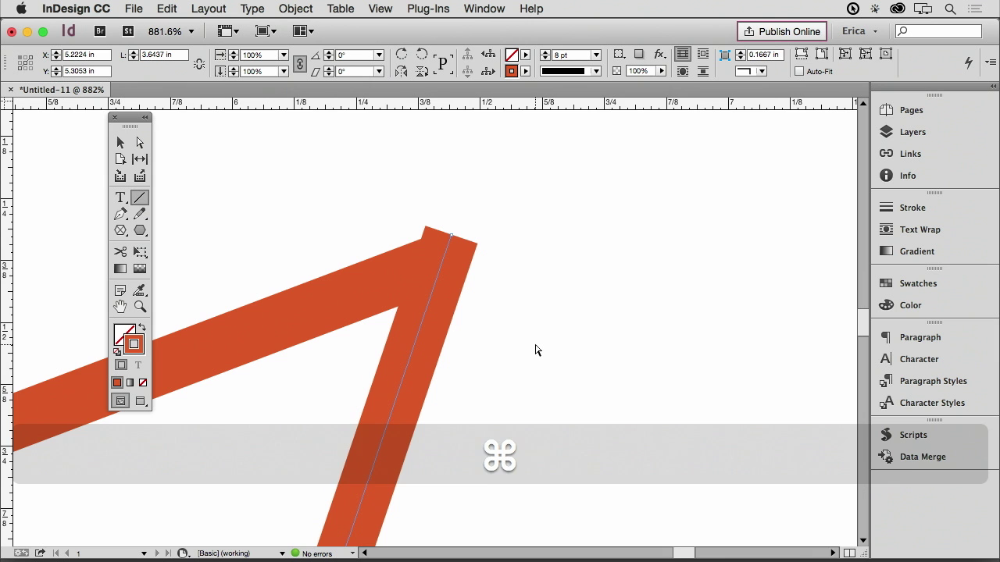
pyautogui.press('super+0')
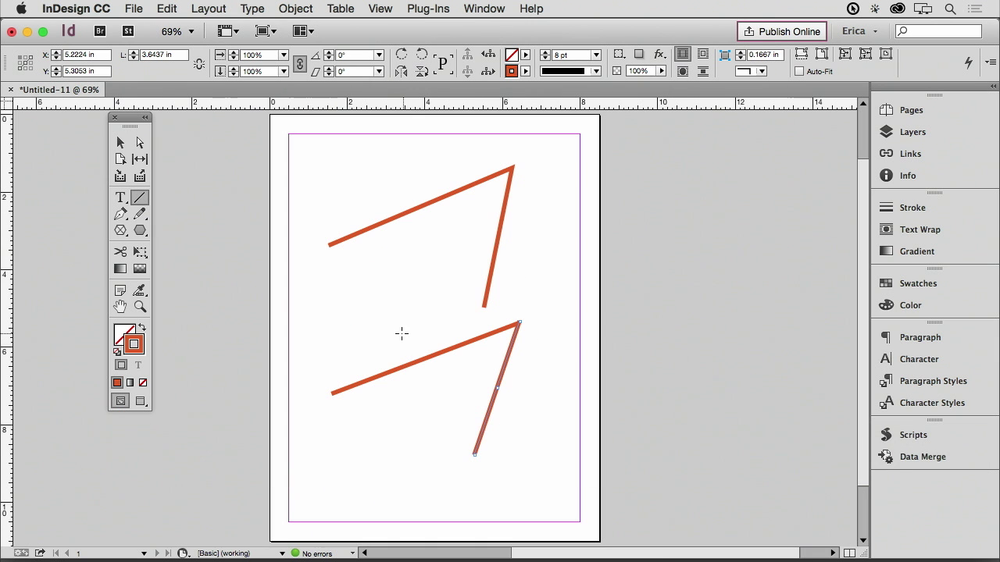
pyautogui.moveTo(382, 357); pyautogui.dragTo(540, 398)
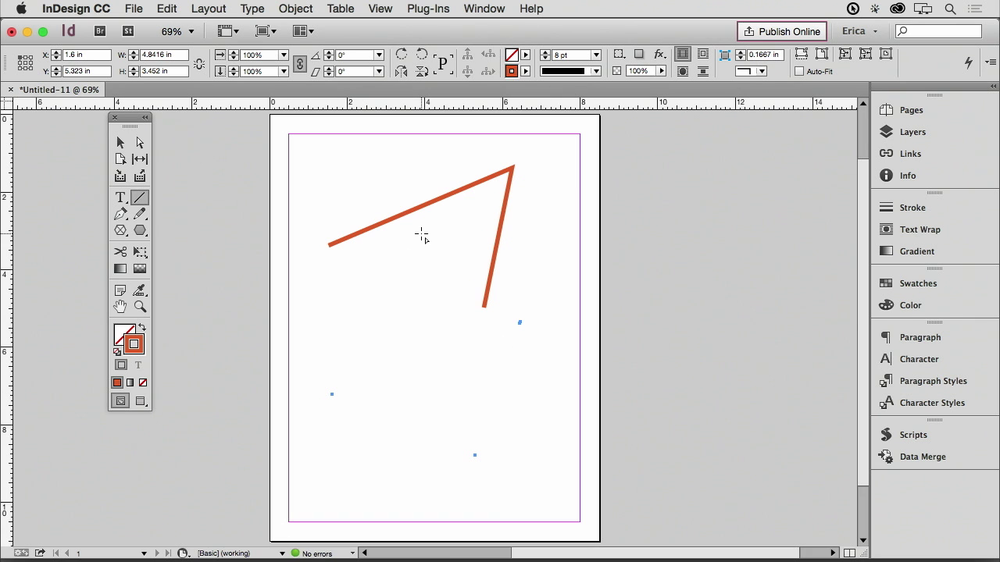
pyautogui.press('Delete')
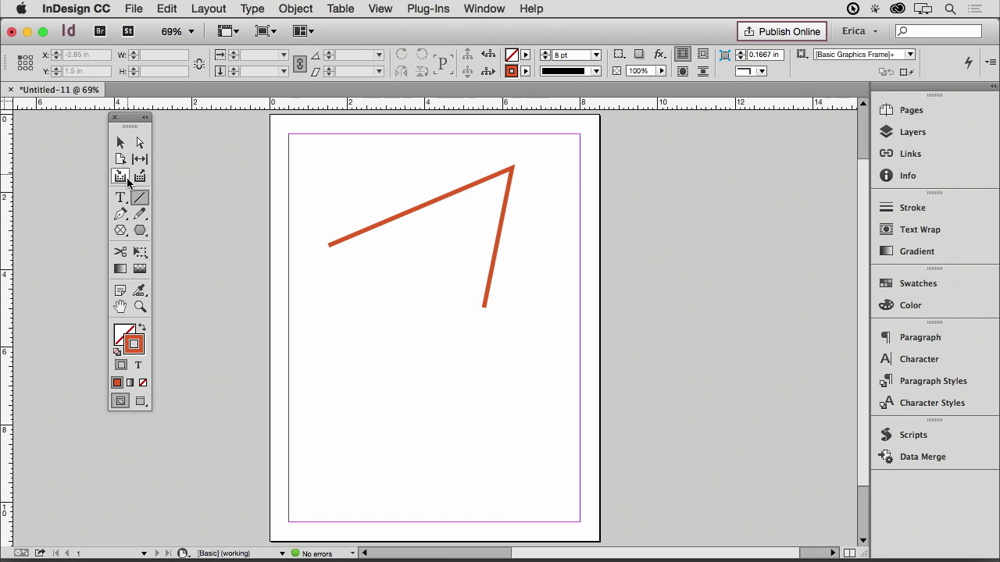
# Step: Pen a seven-point zigzag of straight segments across mid-page, ending with a curve toward the lower left
pyautogui.click(121, 214)
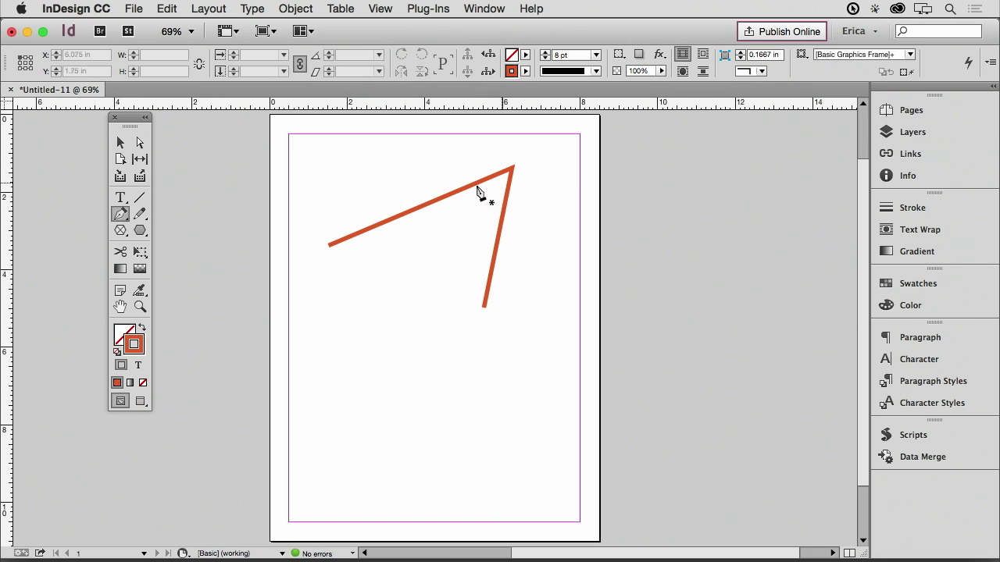
pyautogui.click(343, 328)
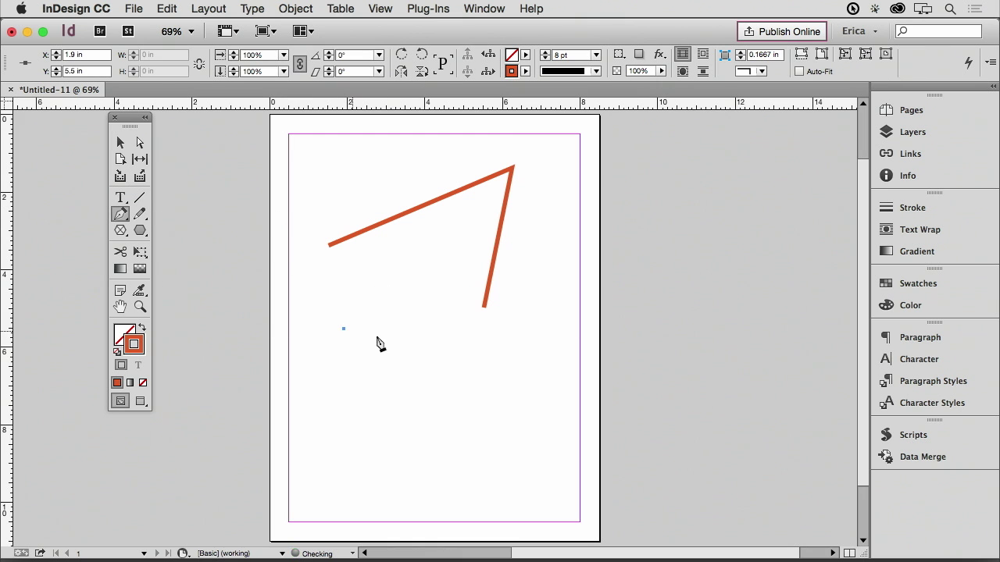
pyautogui.click(396, 288)
pyautogui.click(422, 357)
pyautogui.click(522, 337)
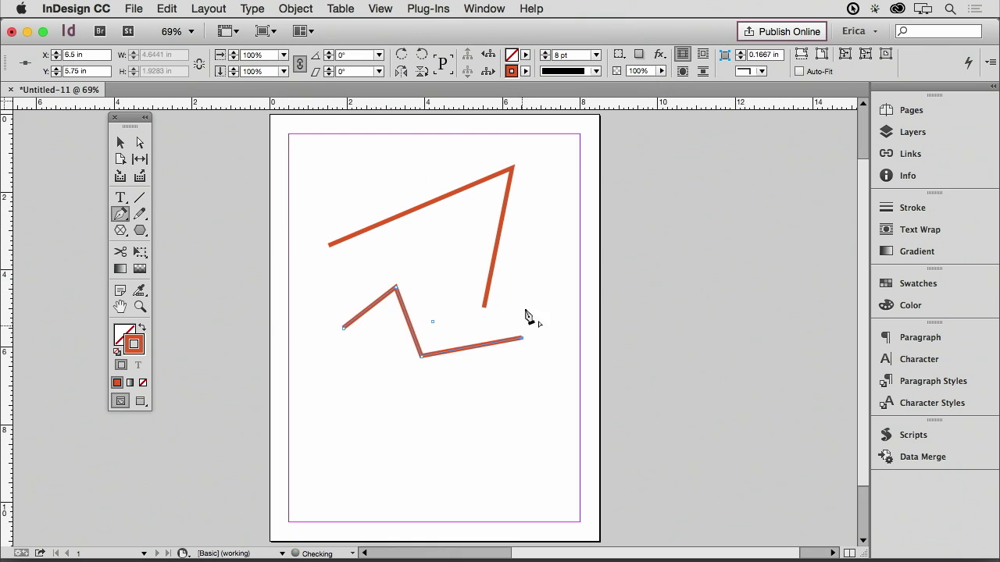
pyautogui.click(533, 268)
pyautogui.click(561, 399)
pyautogui.click(464, 423)
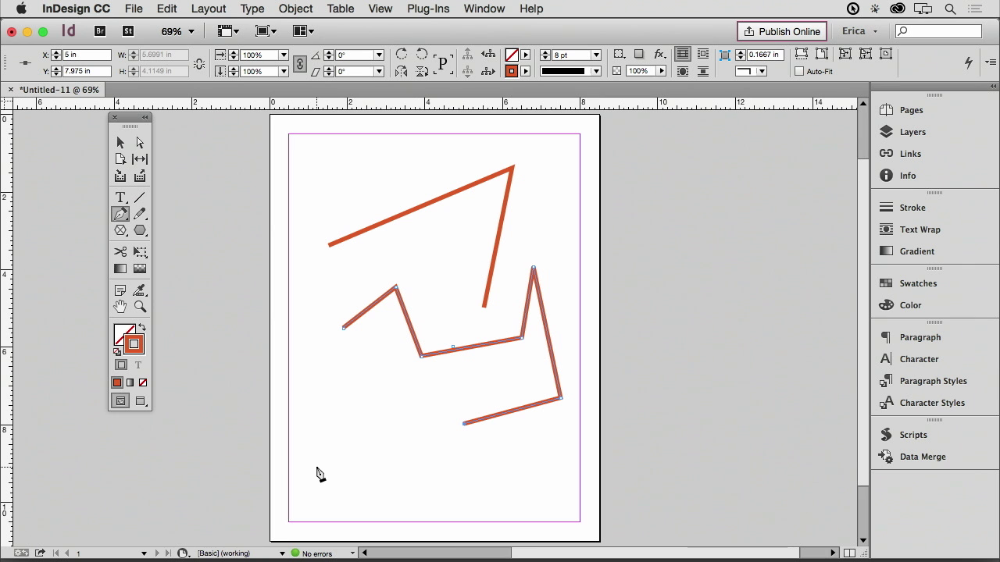
pyautogui.moveTo(315, 467)
pyautogui.mouseDown()
pyautogui.moveTo(314, 495)
pyautogui.moveTo(348, 482)
pyautogui.moveTo(317, 497)
pyautogui.moveTo(375, 493)
pyautogui.moveTo(331, 505)
pyautogui.moveTo(312, 555)
pyautogui.moveTo(334, 538)
pyautogui.moveTo(332, 522)
pyautogui.moveTo(336, 538)
pyautogui.moveTo(261, 522)
pyautogui.moveTo(389, 500)
pyautogui.moveTo(421, 478)
pyautogui.moveTo(380, 497)
pyautogui.moveTo(295, 492)
pyautogui.moveTo(320, 526)
pyautogui.moveTo(318, 437)
pyautogui.moveTo(312, 453)
pyautogui.moveTo(270, 408)
pyautogui.moveTo(266, 349)
pyautogui.moveTo(321, 292)
pyautogui.moveTo(349, 315)
pyautogui.moveTo(294, 301)
pyautogui.moveTo(245, 309)
pyautogui.moveTo(230, 346)
pyautogui.moveTo(238, 353)
pyautogui.mouseUp()
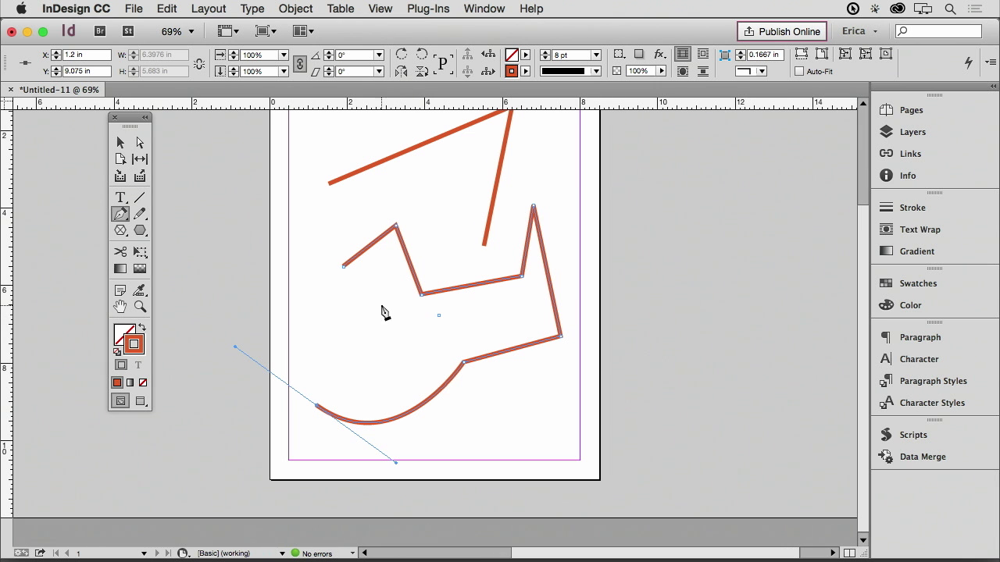
# Step: Extend the path with curved anchors forming a large C-shape, then a short straight inward segment
pyautogui.moveTo(382, 307); pyautogui.dragTo(442, 357)
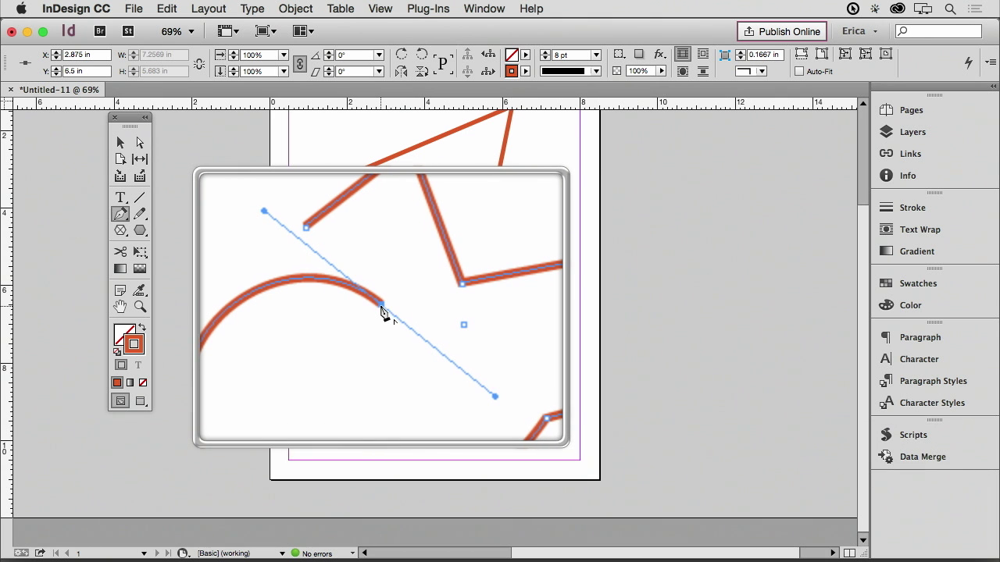
pyautogui.click(381, 307)
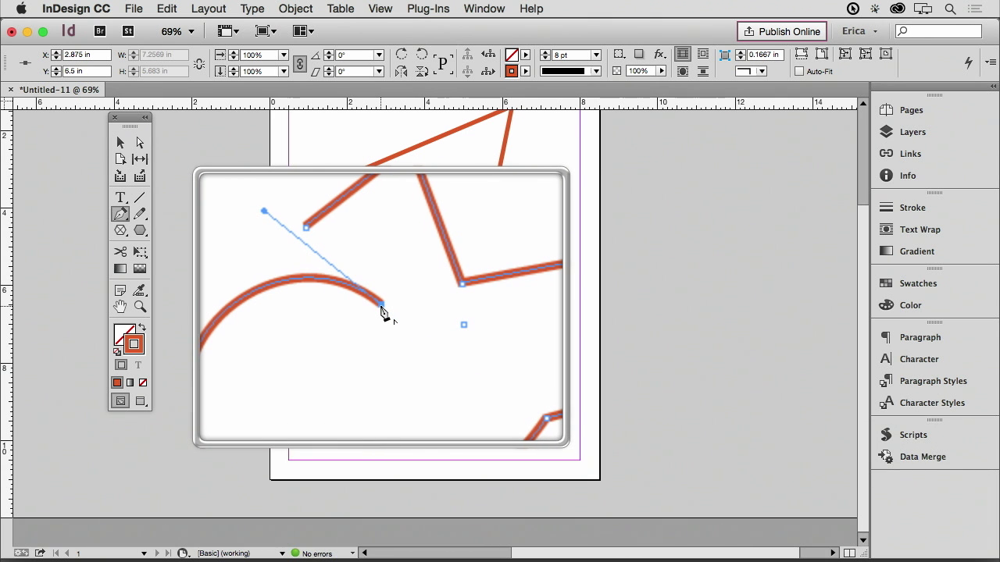
pyautogui.moveTo(373, 318); pyautogui.dragTo(319, 350)
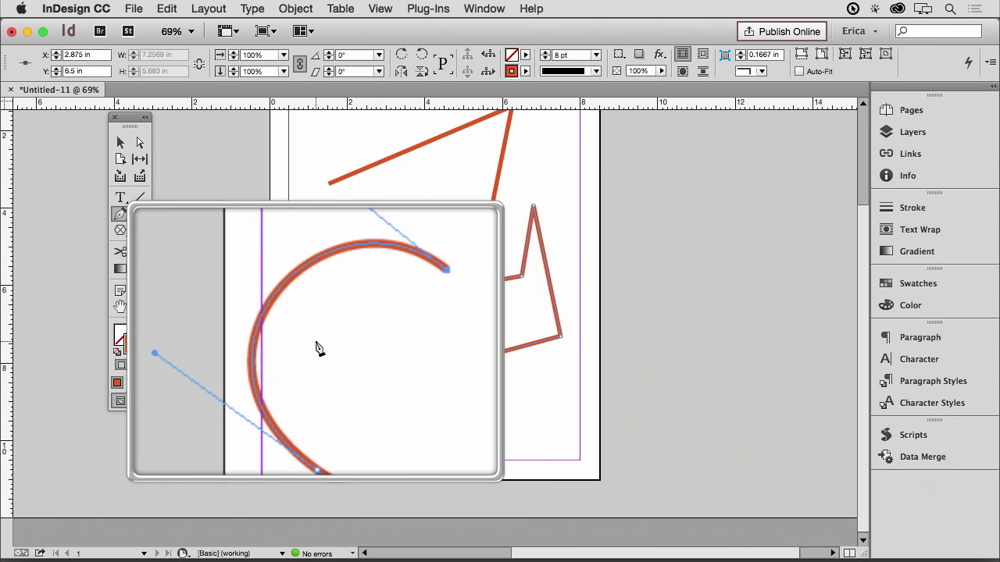
pyautogui.click(317, 344)
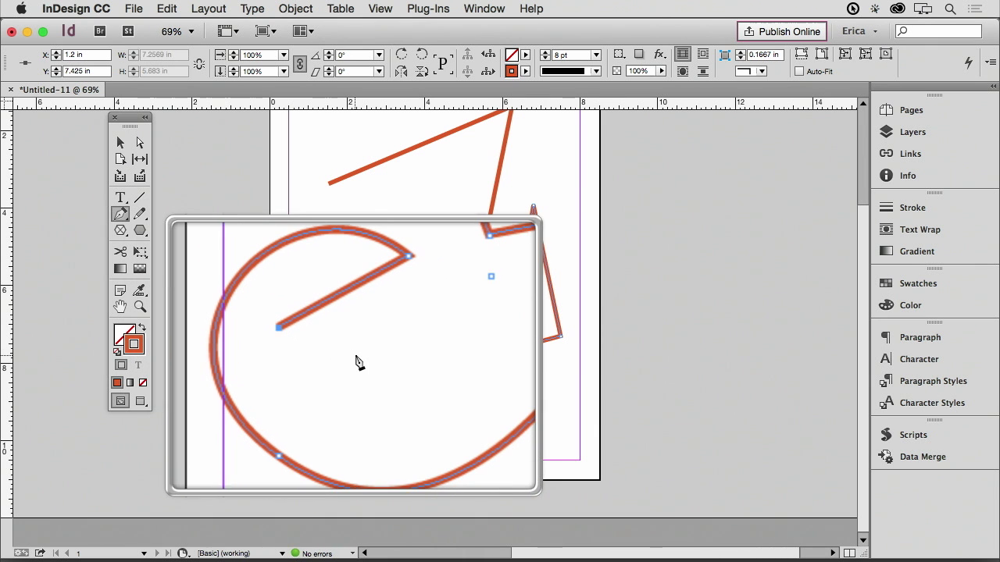
# Step: Add straight segments to the right, then a hooked curve rising toward the upper right
pyautogui.click(357, 358)
pyautogui.click(421, 364)
pyautogui.moveTo(420, 366); pyautogui.dragTo(415, 328)
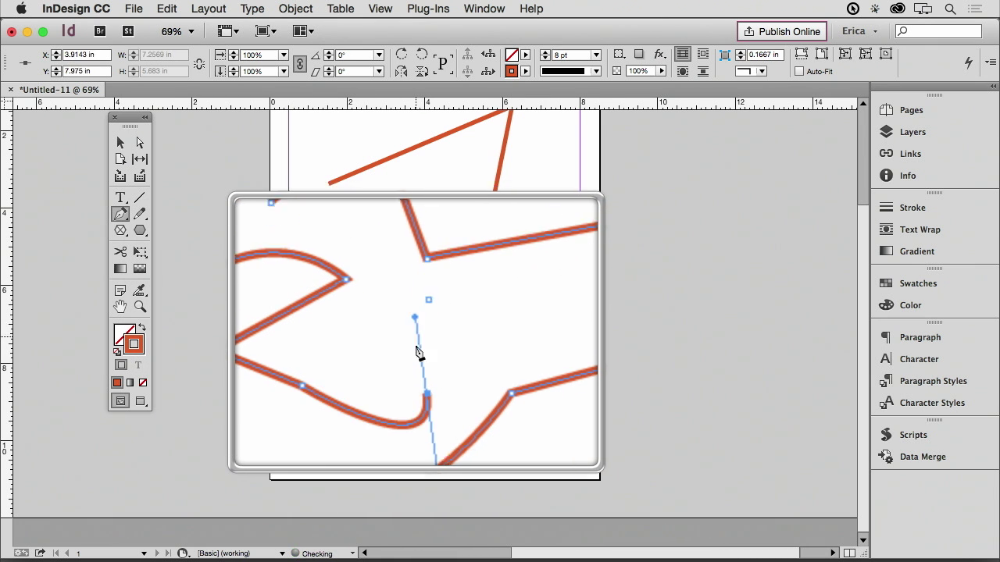
pyautogui.click(422, 365)
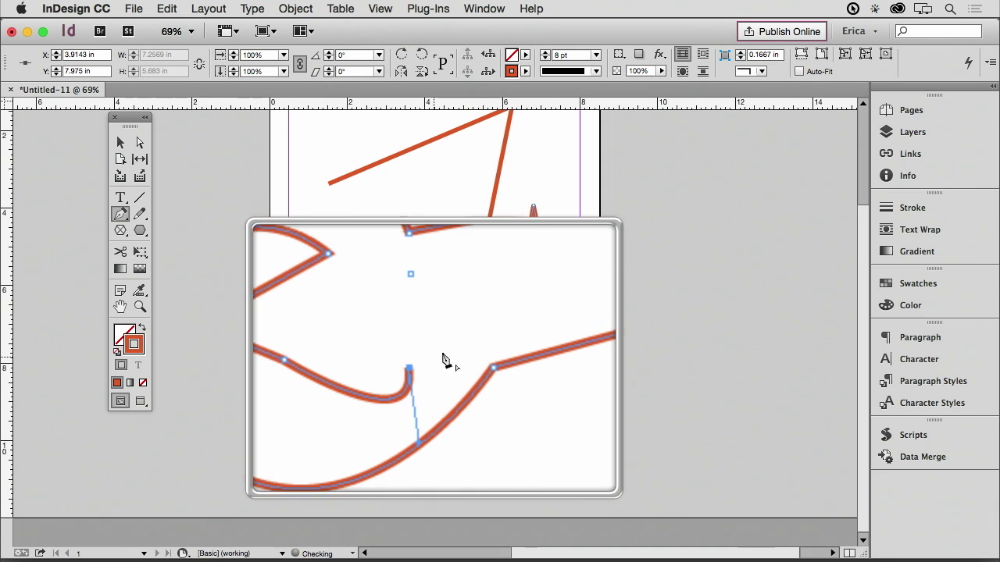
pyautogui.moveTo(478, 345); pyautogui.dragTo(468, 323)
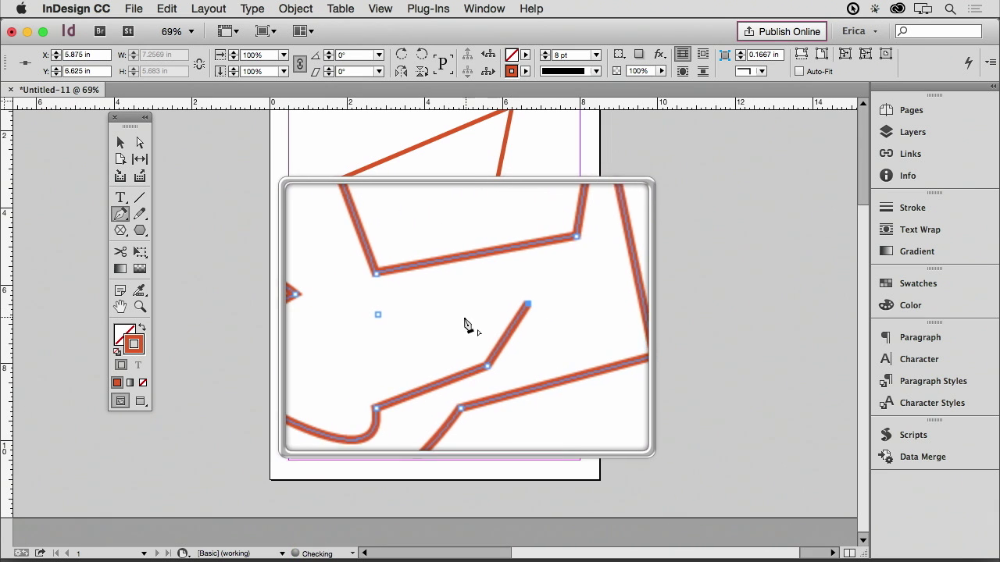